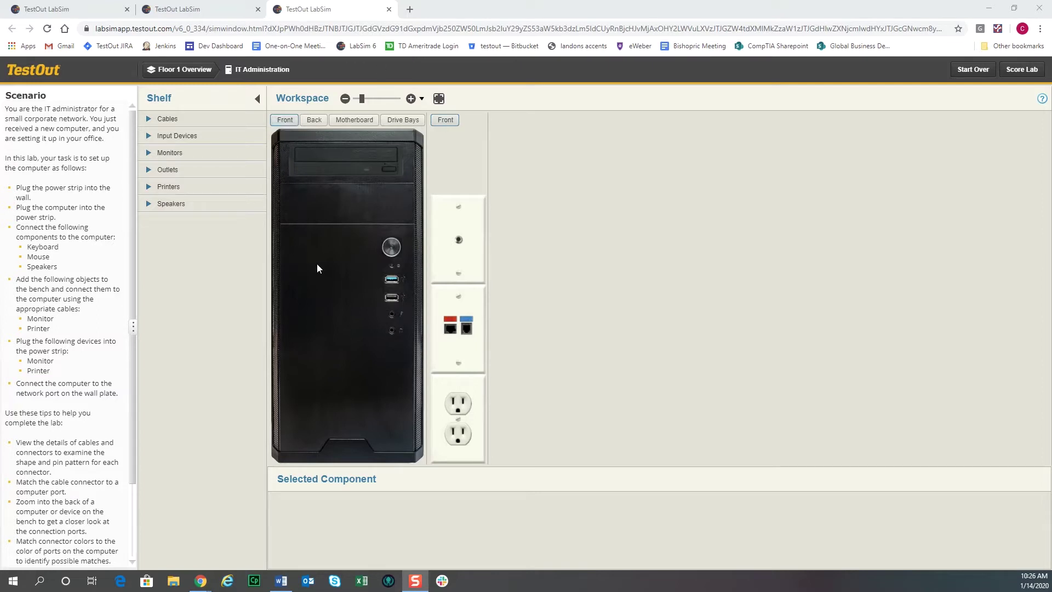
Inspect the computer's back, motherboard and drive bays, return to its front, and list the Outlets
{"action": "left_click", "coordinate": [313, 120]}
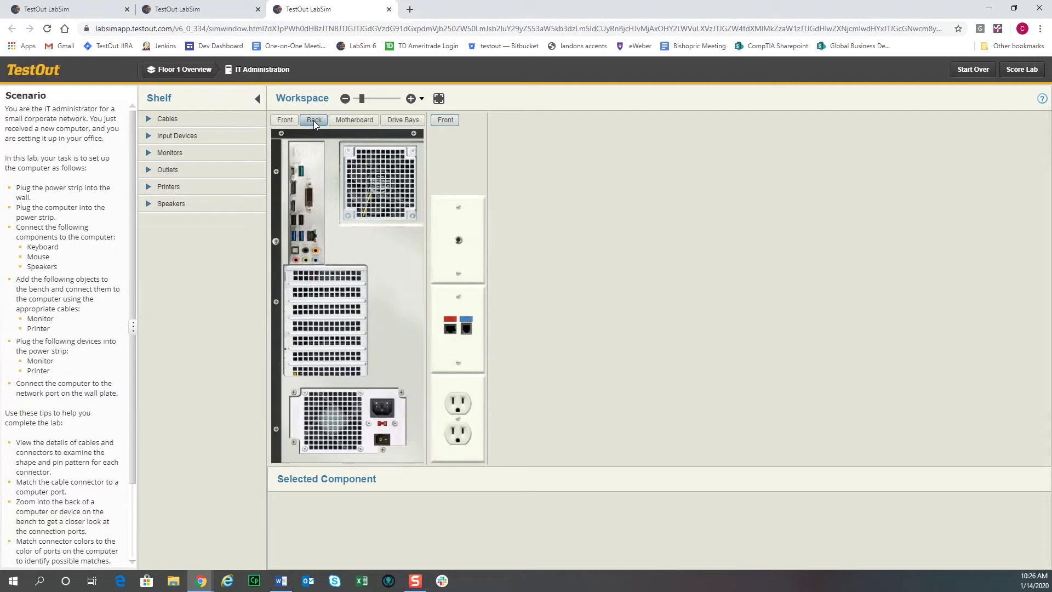
{"action": "left_click", "coordinate": [351, 120]}
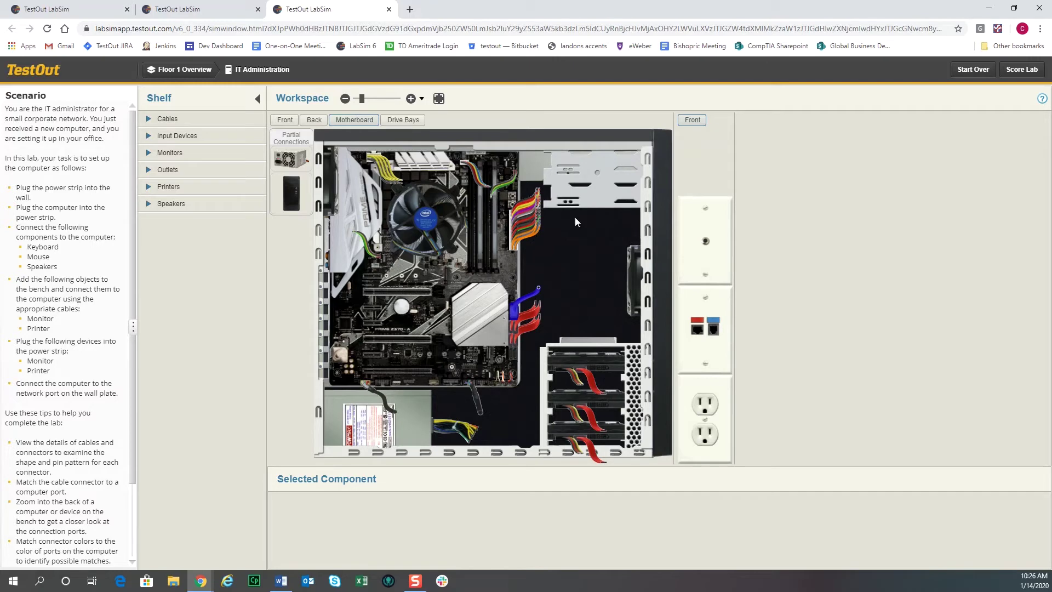
{"action": "left_click", "coordinate": [403, 120]}
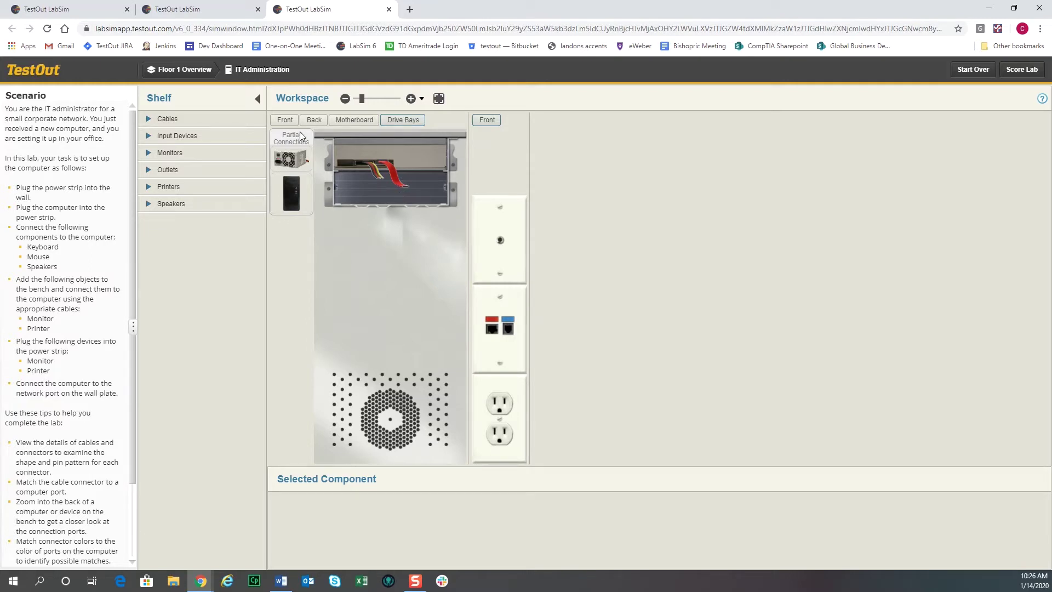
{"action": "left_click", "coordinate": [284, 120]}
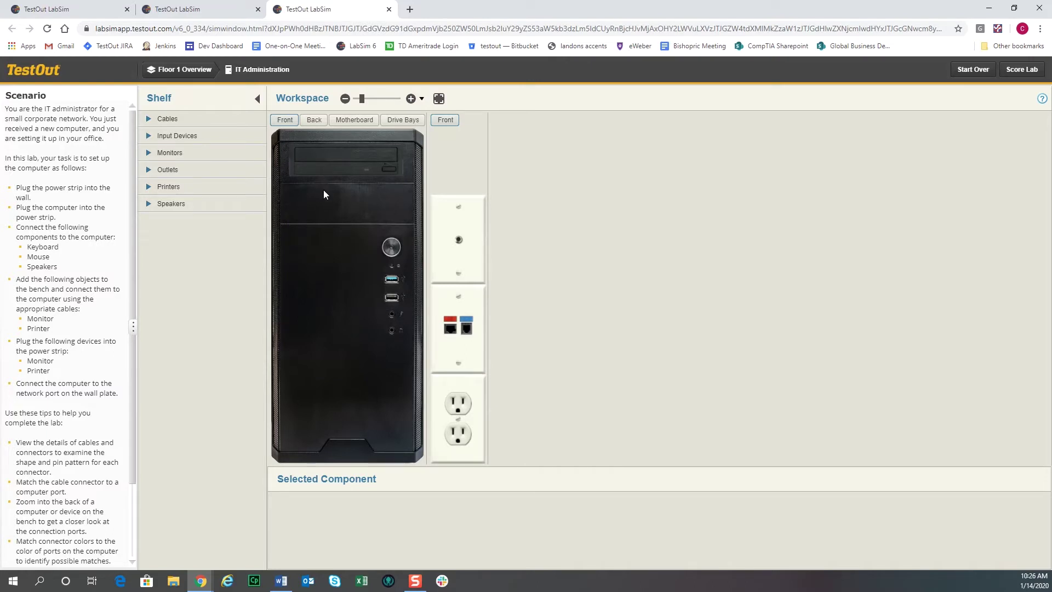
{"action": "left_click", "coordinate": [147, 171]}
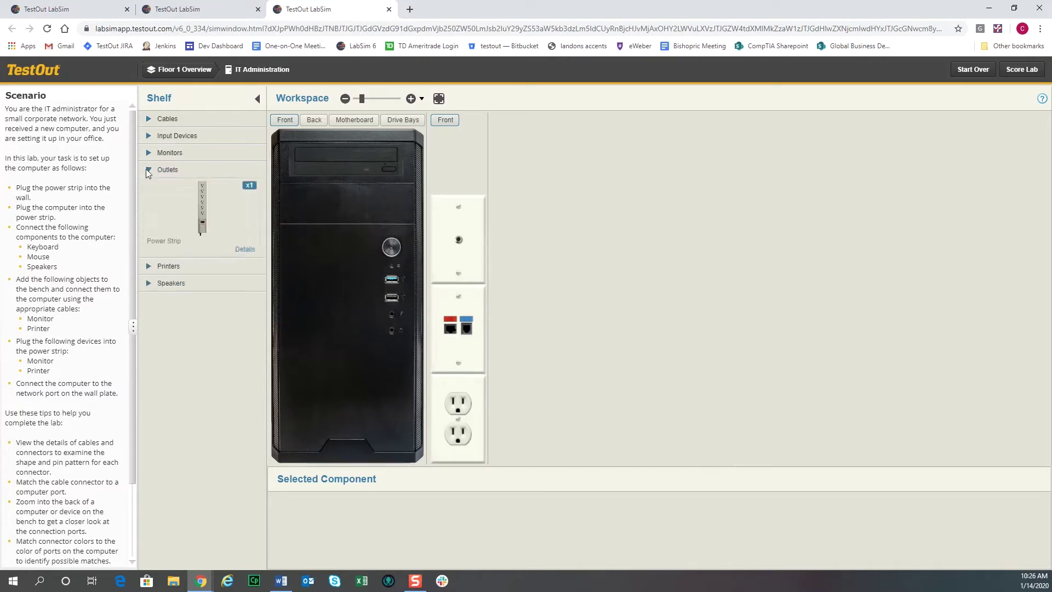
Plug the power strip into the wall outlet and run an AC power cable from the power supply to it
{"action": "left_click_drag", "start_coordinate": [200, 194], "coordinate": [492, 399]}
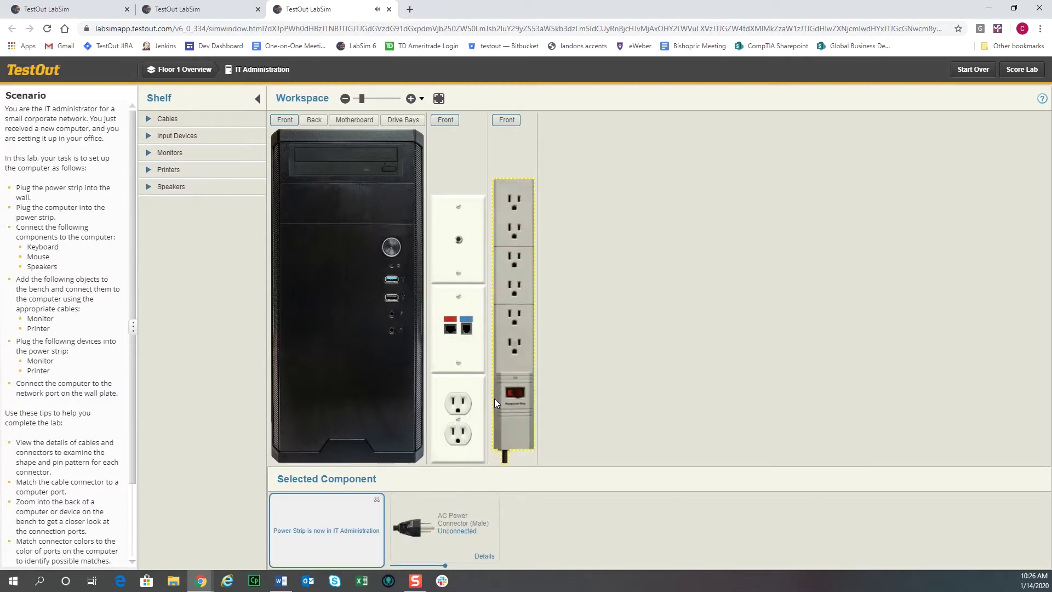
{"action": "left_click_drag", "start_coordinate": [425, 518], "coordinate": [463, 410]}
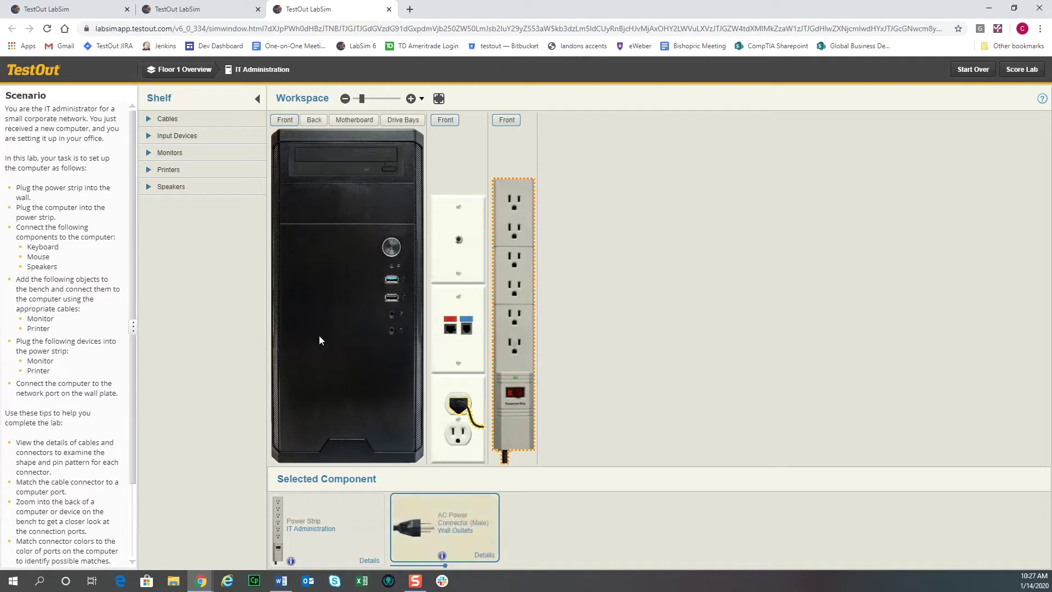
{"action": "left_click", "coordinate": [144, 119]}
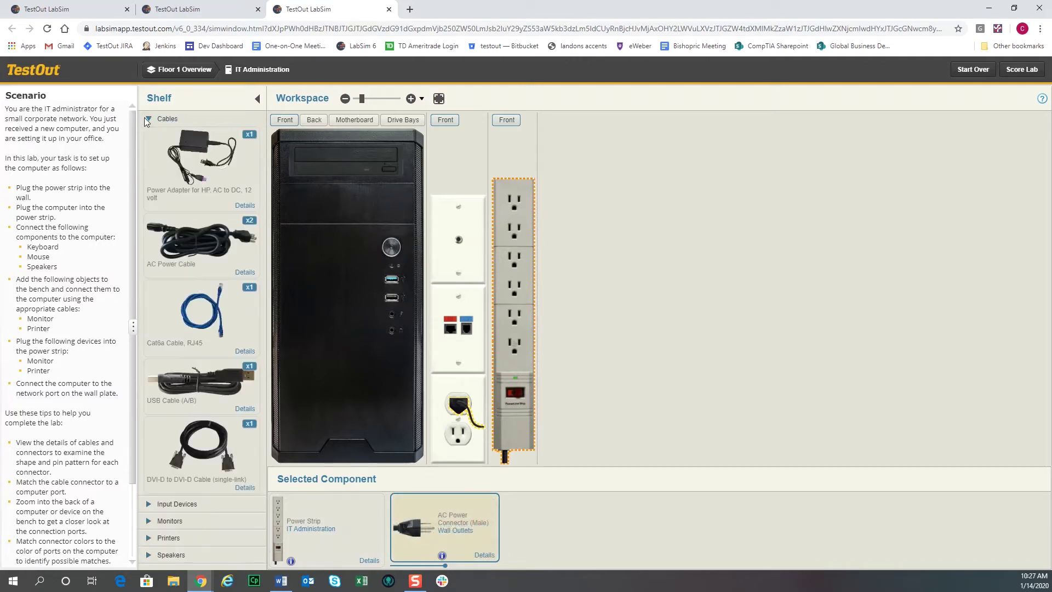
{"action": "left_click", "coordinate": [313, 122]}
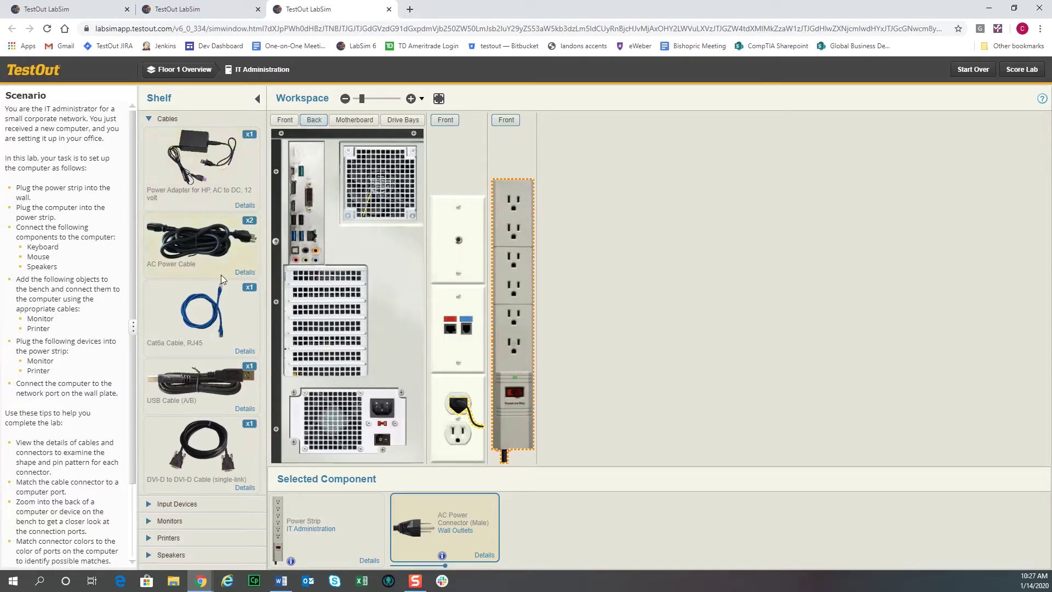
{"action": "left_click", "coordinate": [180, 244]}
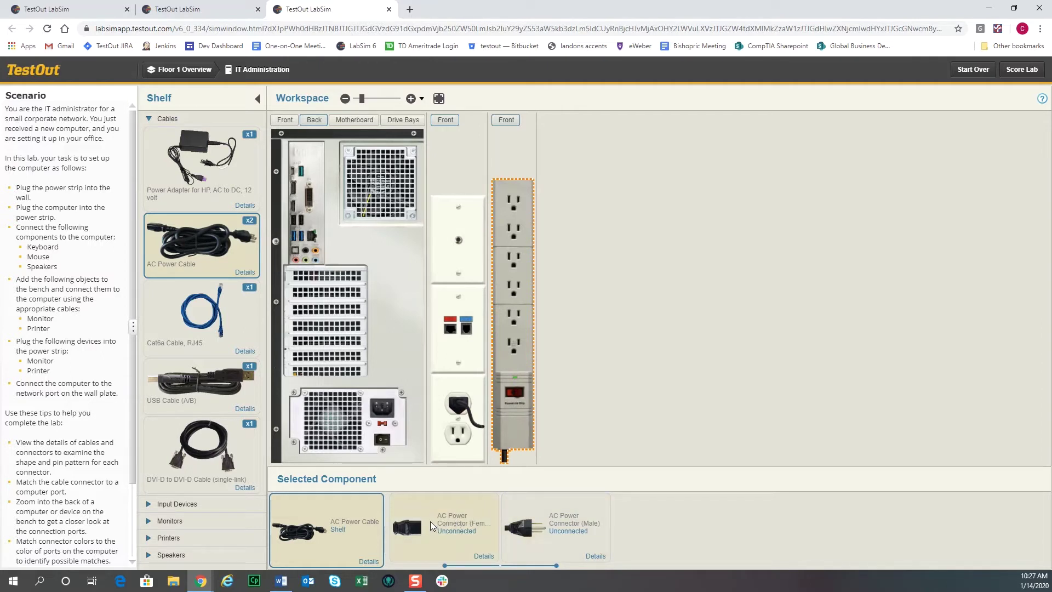
{"action": "left_click_drag", "start_coordinate": [429, 521], "coordinate": [376, 409]}
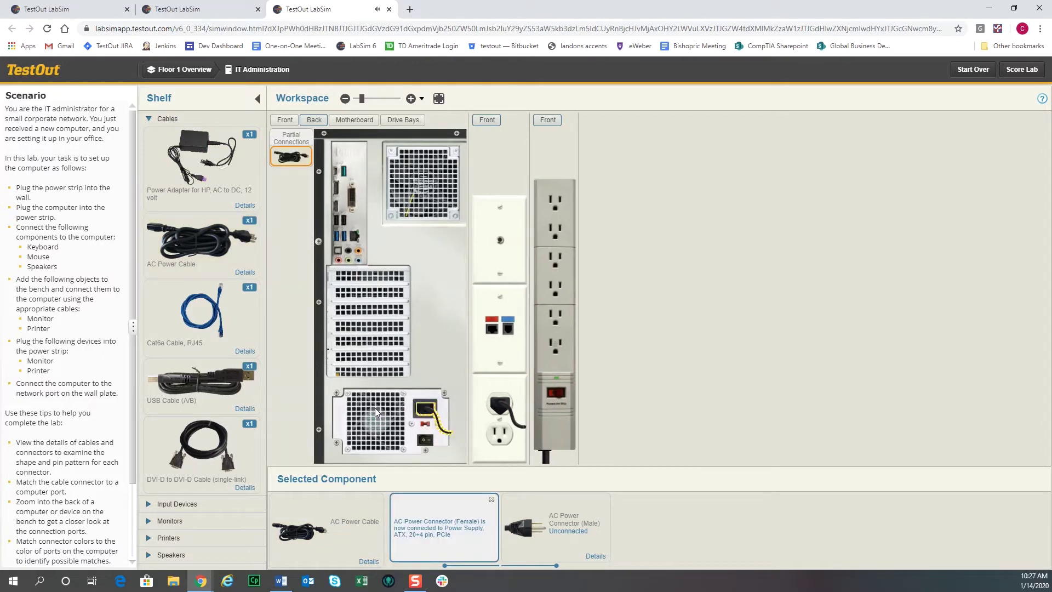
{"action": "left_click", "coordinate": [537, 529]}
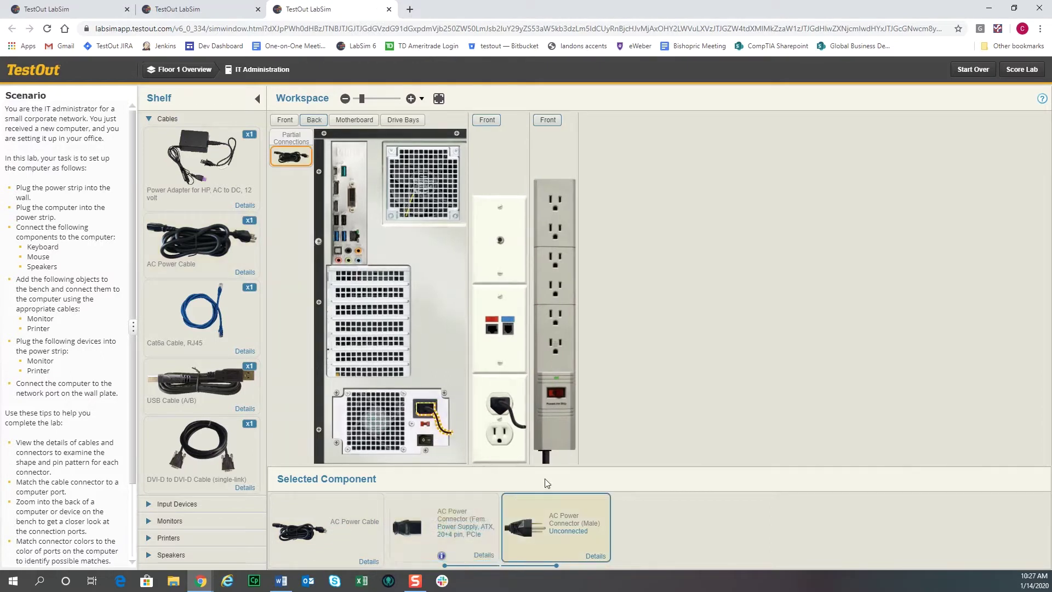
{"action": "left_click_drag", "start_coordinate": [545, 483], "coordinate": [553, 347]}
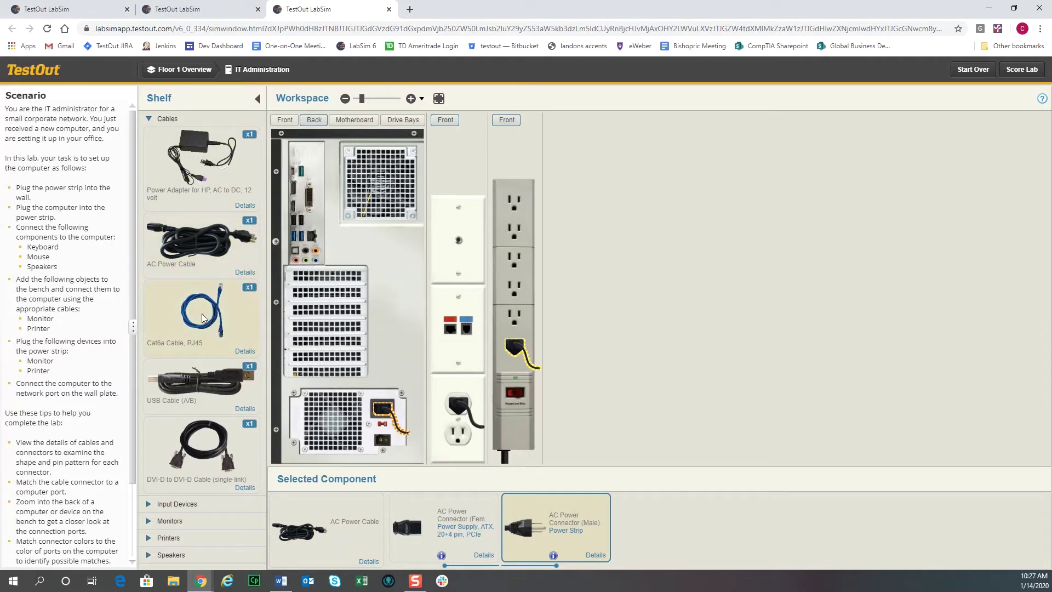
Connect the wall plate's RJ45 port to the motherboard's network socket with the Cat6a cable
{"action": "left_click_drag", "start_coordinate": [201, 319], "coordinate": [467, 331]}
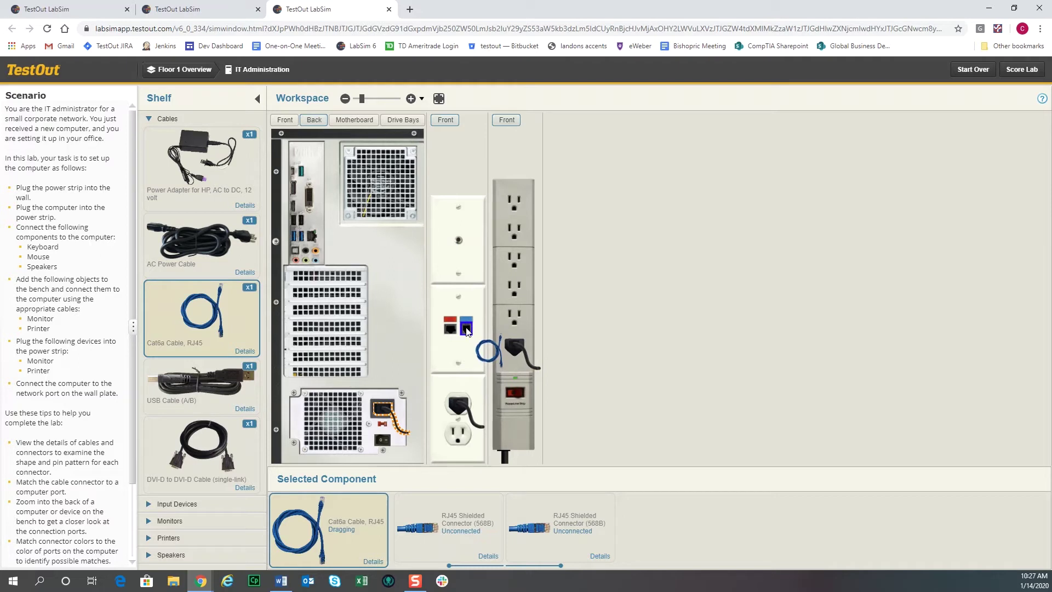
{"action": "left_click_drag", "start_coordinate": [467, 331], "coordinate": [467, 331]}
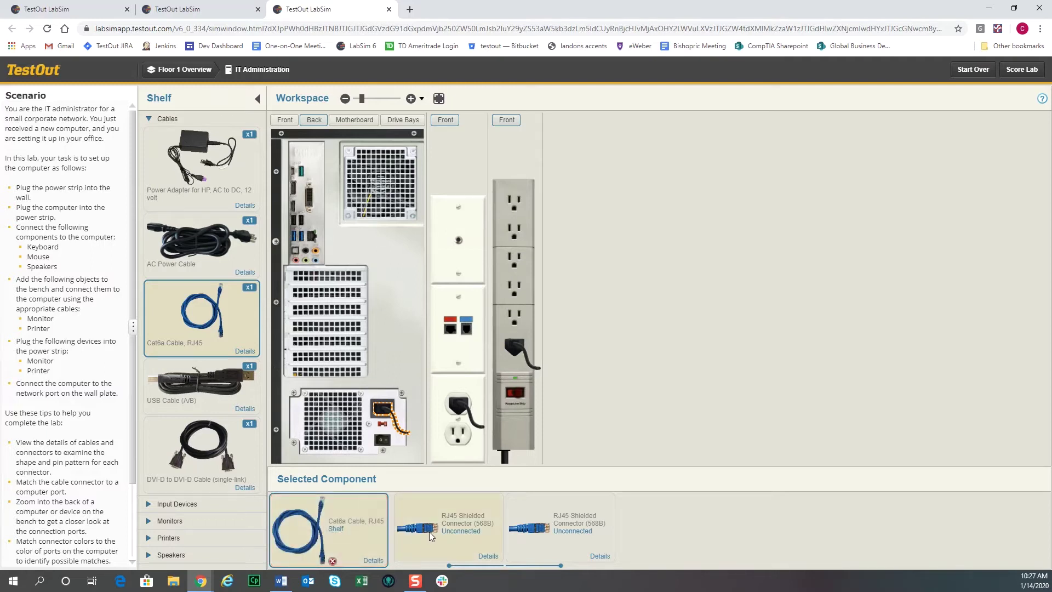
{"action": "left_click_drag", "start_coordinate": [434, 529], "coordinate": [449, 329]}
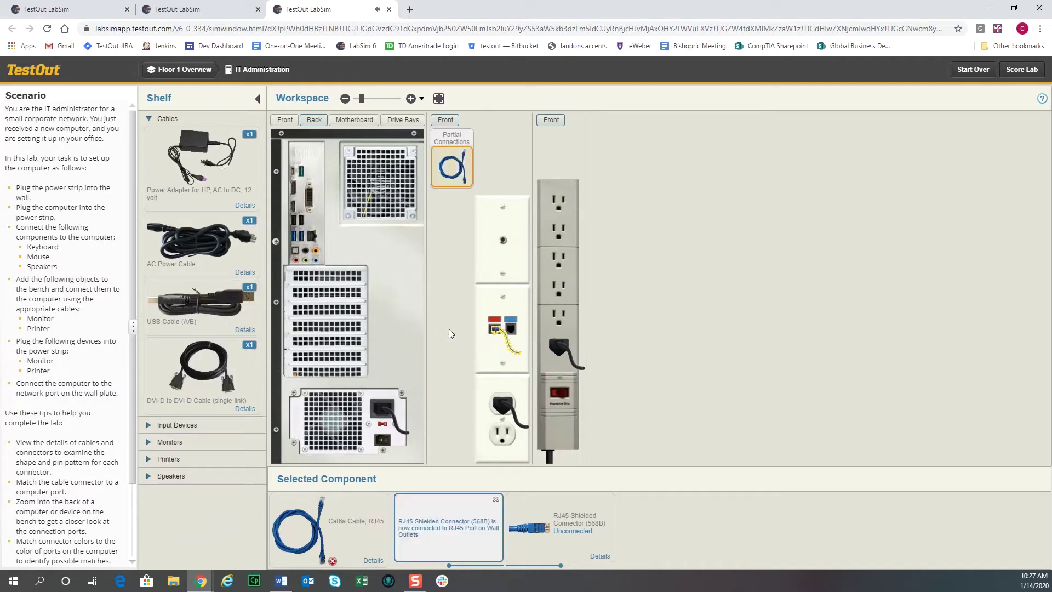
{"action": "left_click_drag", "start_coordinate": [535, 527], "coordinate": [312, 237]}
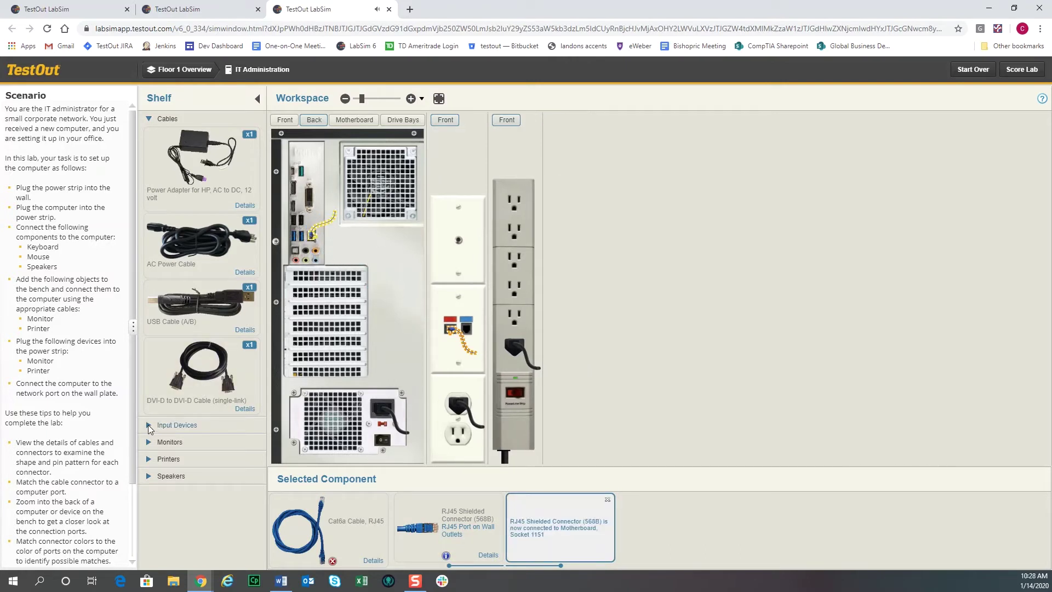
Place the keyboard and Mouse-2015 on the bench and plug each into a rear USB port
{"action": "left_click", "coordinate": [148, 426]}
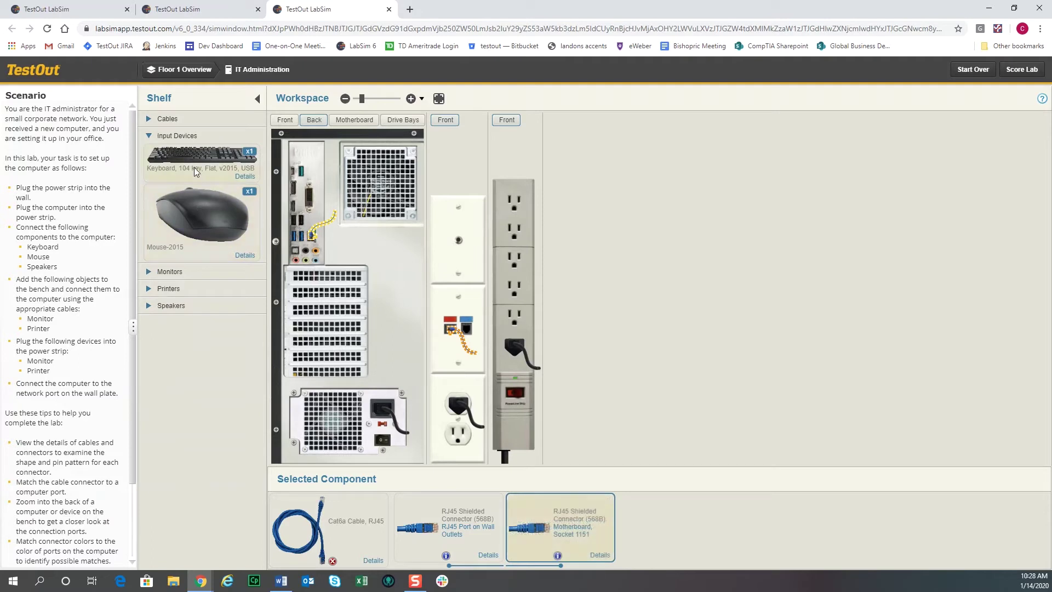
{"action": "left_click_drag", "start_coordinate": [191, 160], "coordinate": [547, 361]}
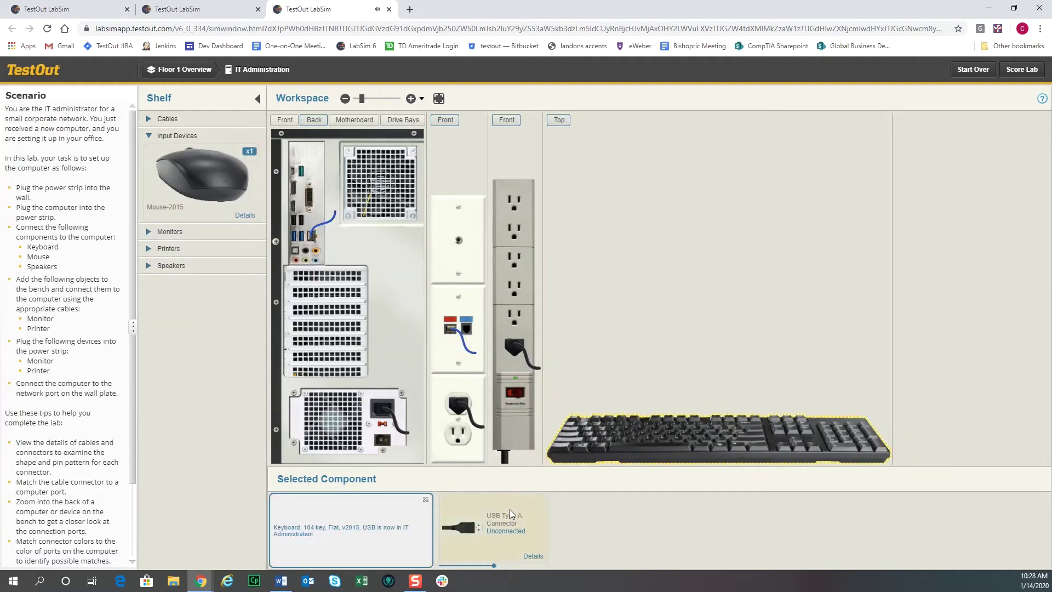
{"action": "left_click_drag", "start_coordinate": [467, 534], "coordinate": [299, 239]}
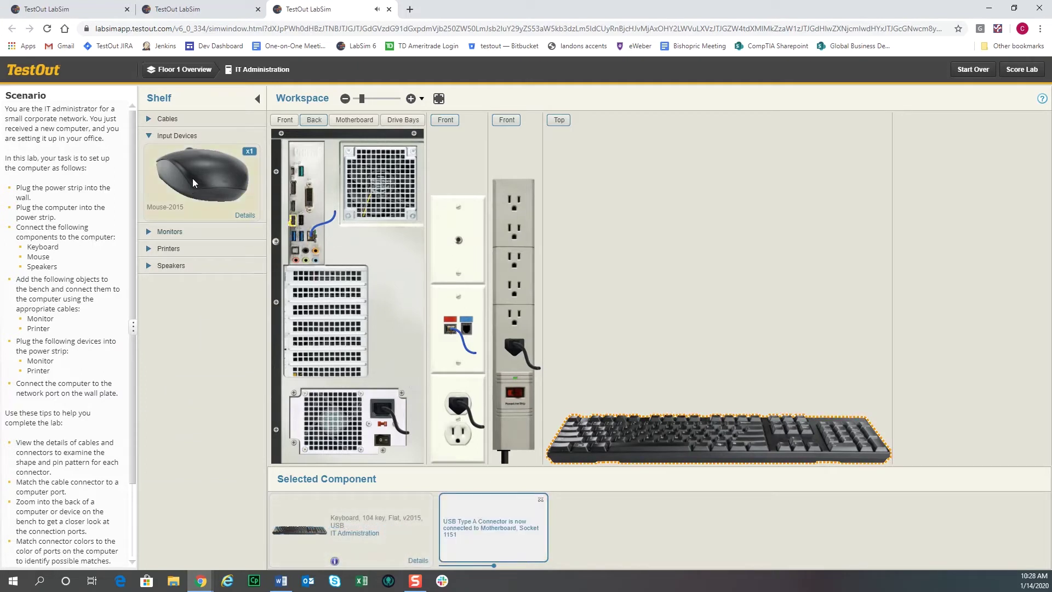
{"action": "left_click_drag", "start_coordinate": [192, 181], "coordinate": [547, 400]}
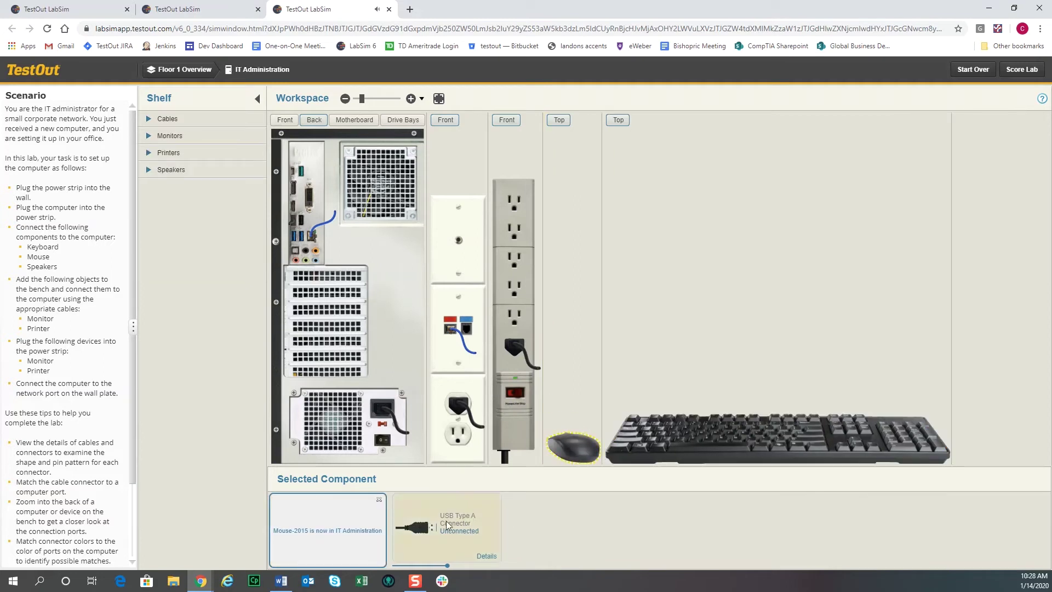
{"action": "left_click_drag", "start_coordinate": [448, 525], "coordinate": [302, 225]}
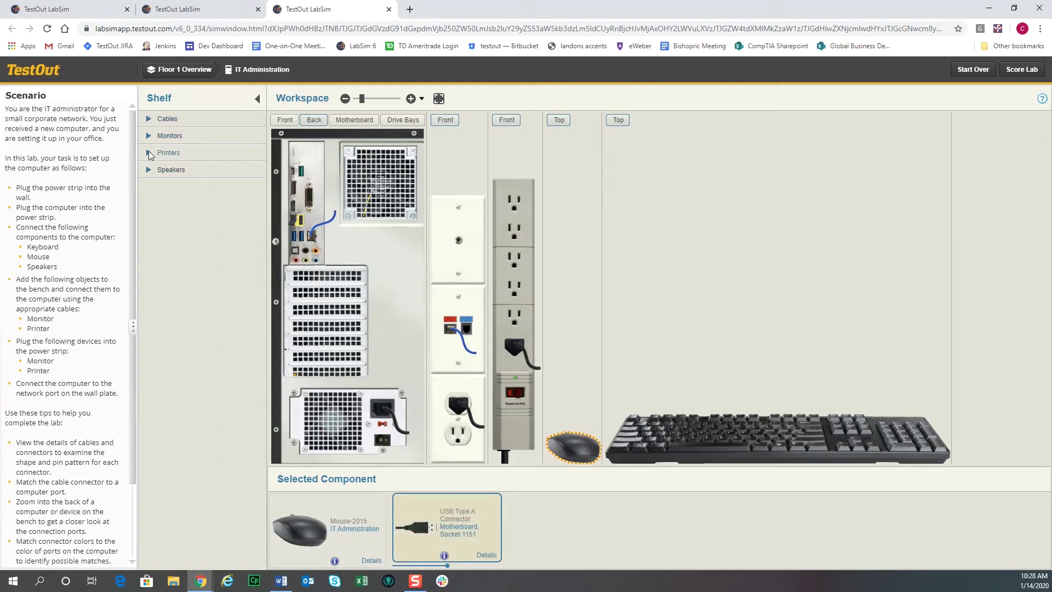
{"action": "left_click", "coordinate": [148, 136]}
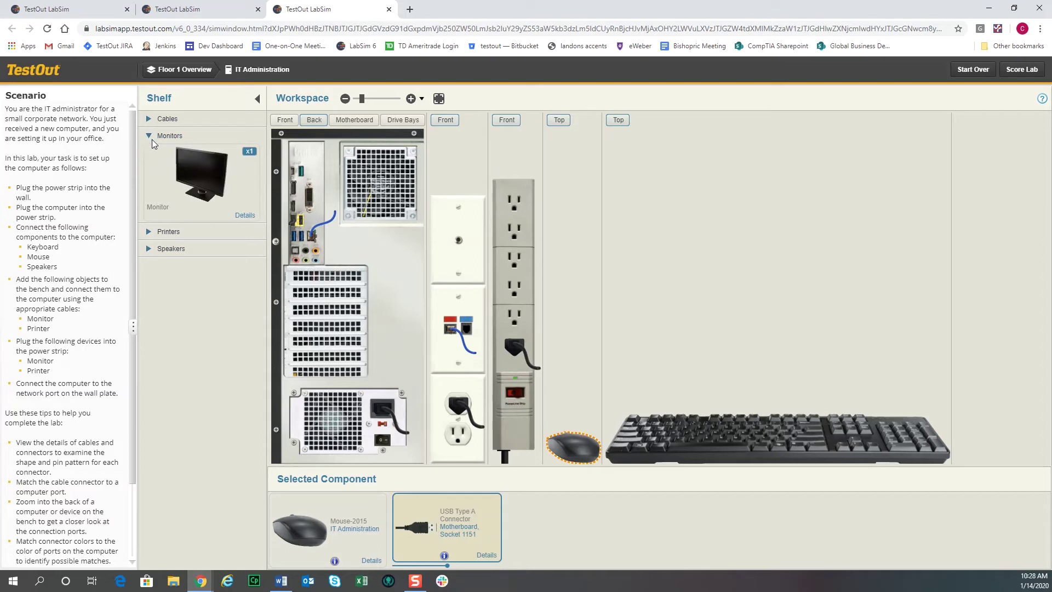
Place the monitor on the bench, power it from the power strip, and link it to the motherboard via DVI-D
{"action": "left_click_drag", "start_coordinate": [210, 169], "coordinate": [430, 337]}
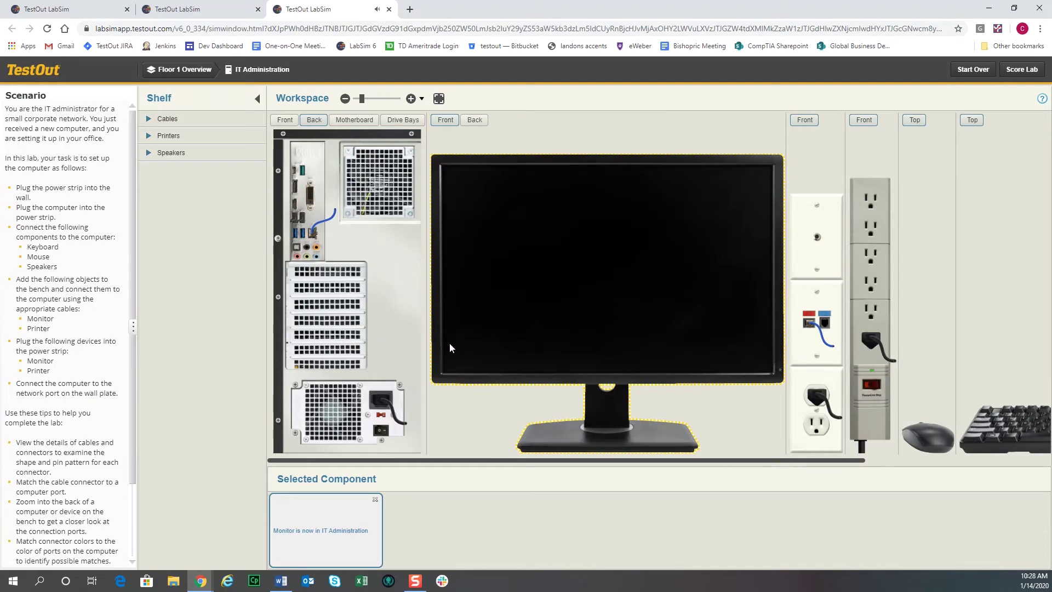
{"action": "left_click", "coordinate": [475, 119]}
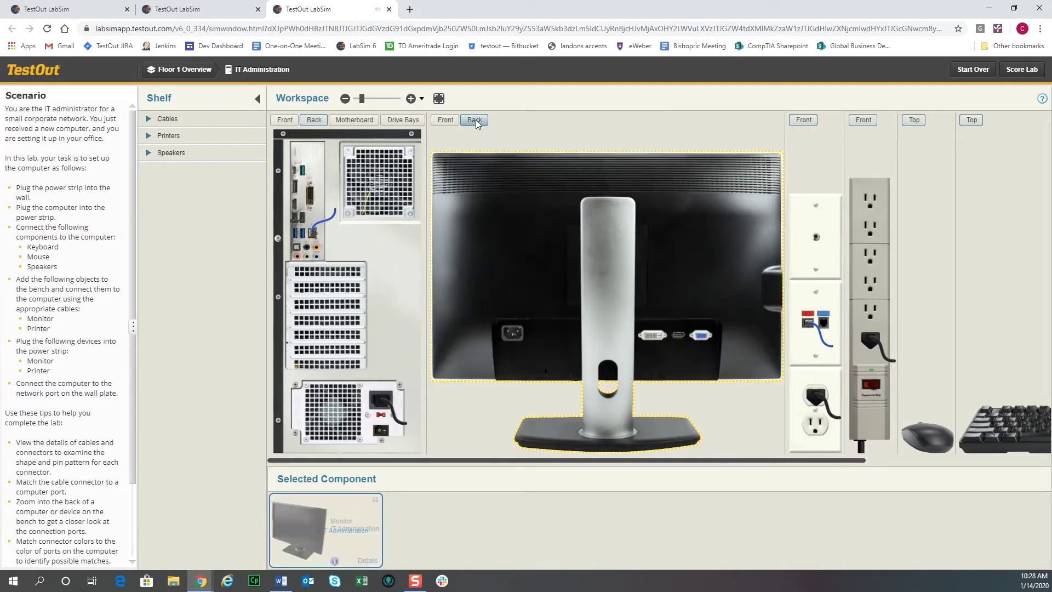
{"action": "left_click", "coordinate": [152, 119]}
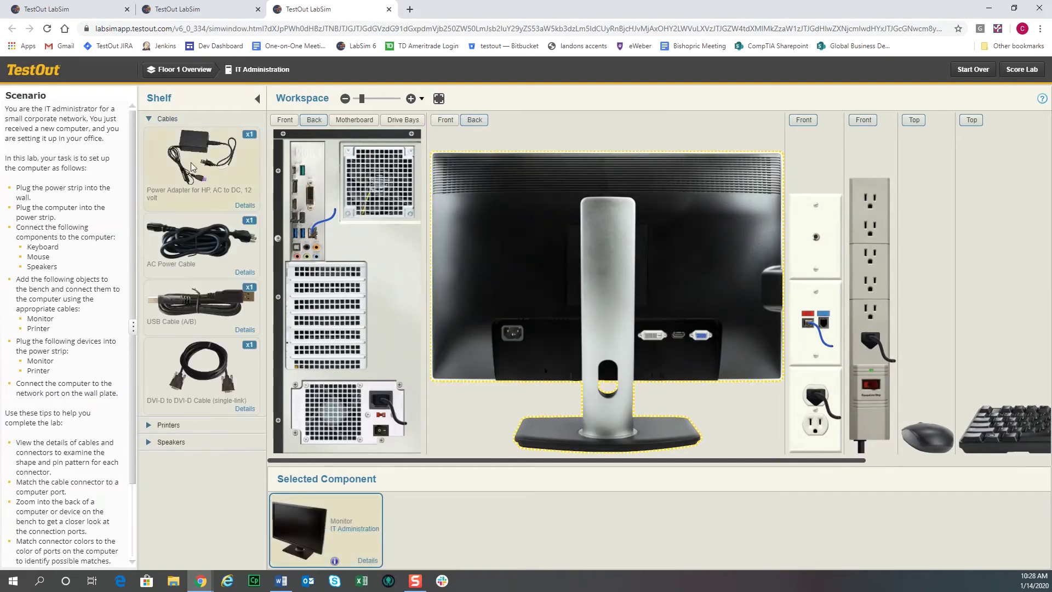
{"action": "left_click_drag", "start_coordinate": [177, 239], "coordinate": [512, 333]}
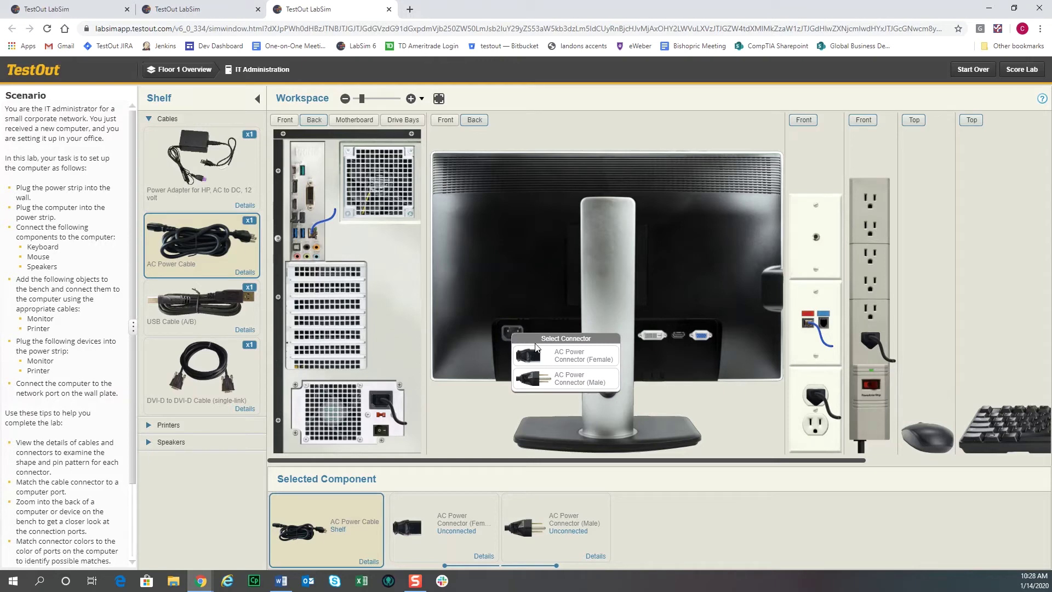
{"action": "left_click", "coordinate": [562, 357]}
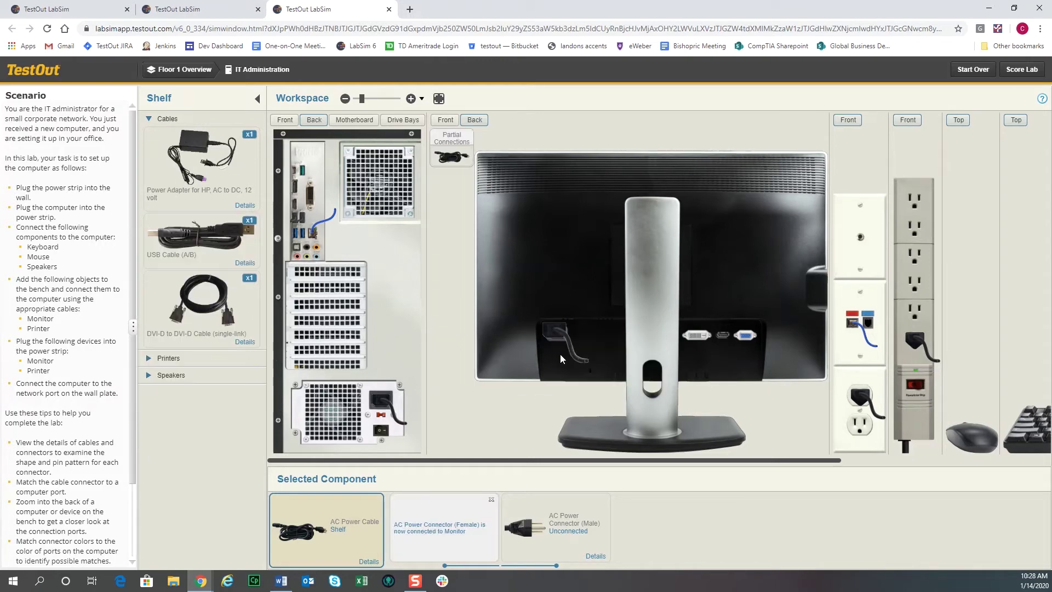
{"action": "left_click_drag", "start_coordinate": [554, 529], "coordinate": [916, 280]}
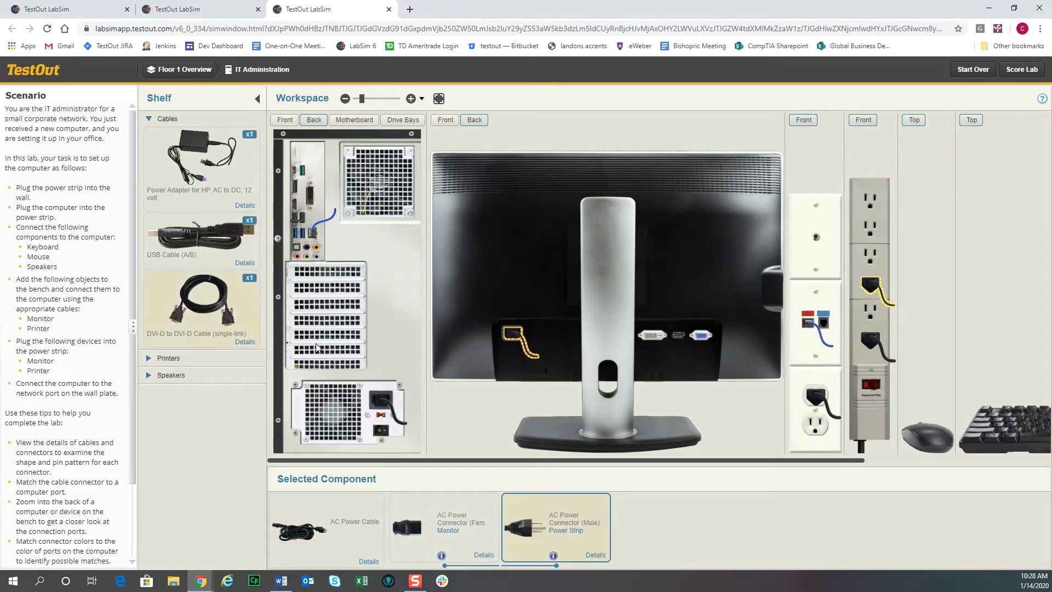
{"action": "left_click_drag", "start_coordinate": [201, 307], "coordinate": [651, 337]}
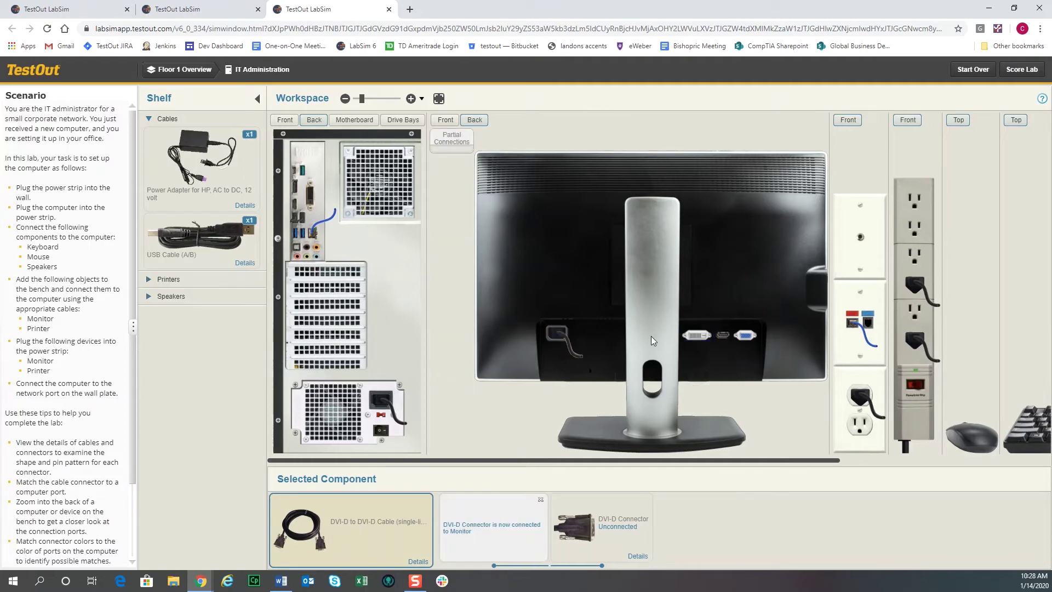
{"action": "left_click_drag", "start_coordinate": [583, 534], "coordinate": [310, 197]}
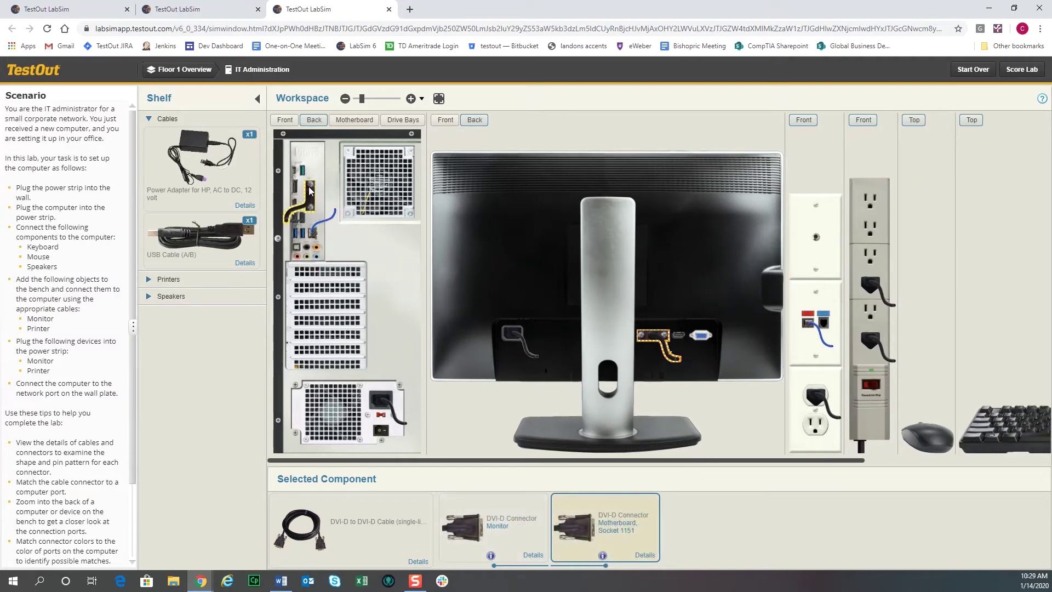
Power on the tower from its front and view the Windows 10 desktop on the monitor
{"action": "left_click", "coordinate": [287, 120]}
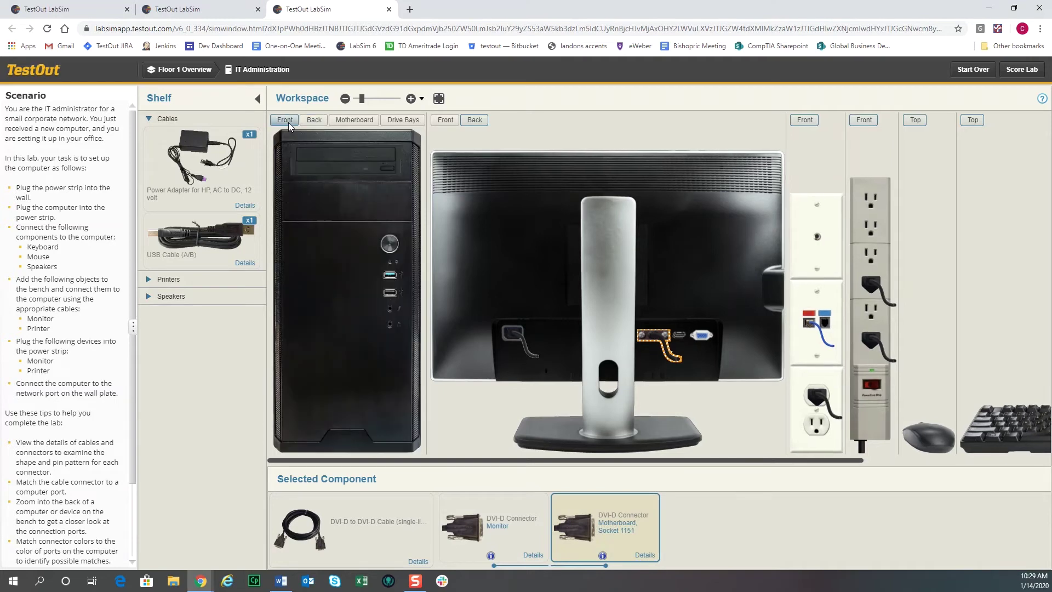
{"action": "left_click", "coordinate": [390, 245]}
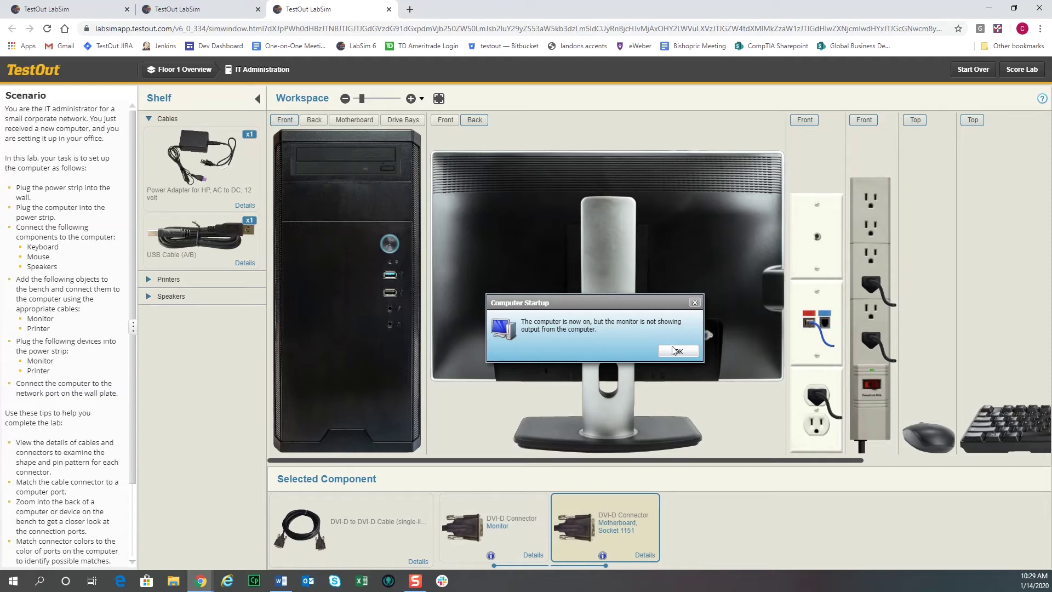
{"action": "left_click", "coordinate": [446, 119]}
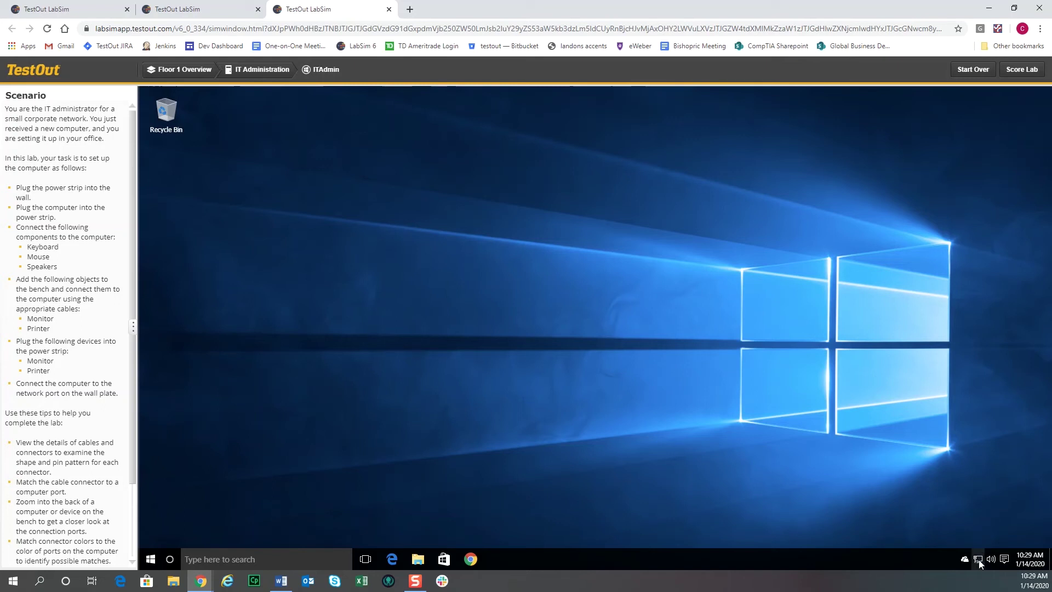
Open an enlarged File Explorer on This PC, then return to the IT Administration workbench
{"action": "mouse_move", "coordinate": [978, 563]}
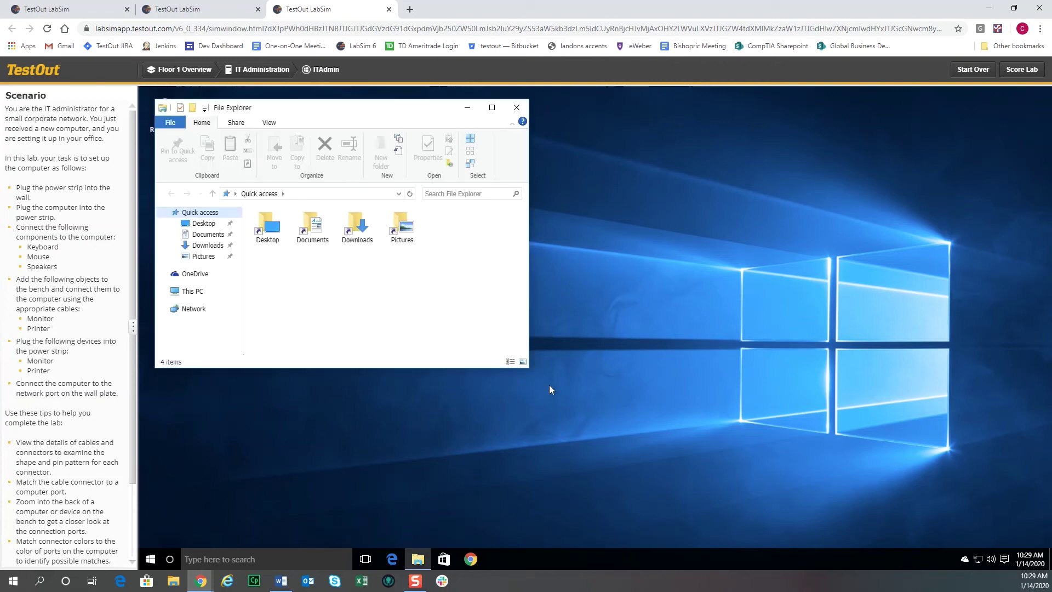
{"action": "left_click_drag", "start_coordinate": [529, 367], "coordinate": [672, 462]}
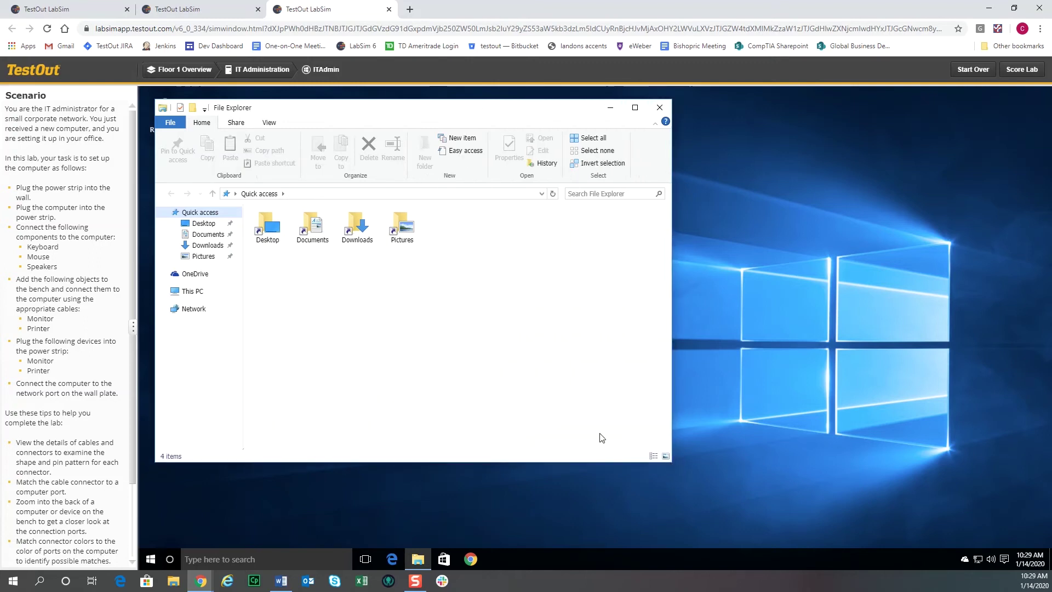
{"action": "left_click", "coordinate": [164, 292]}
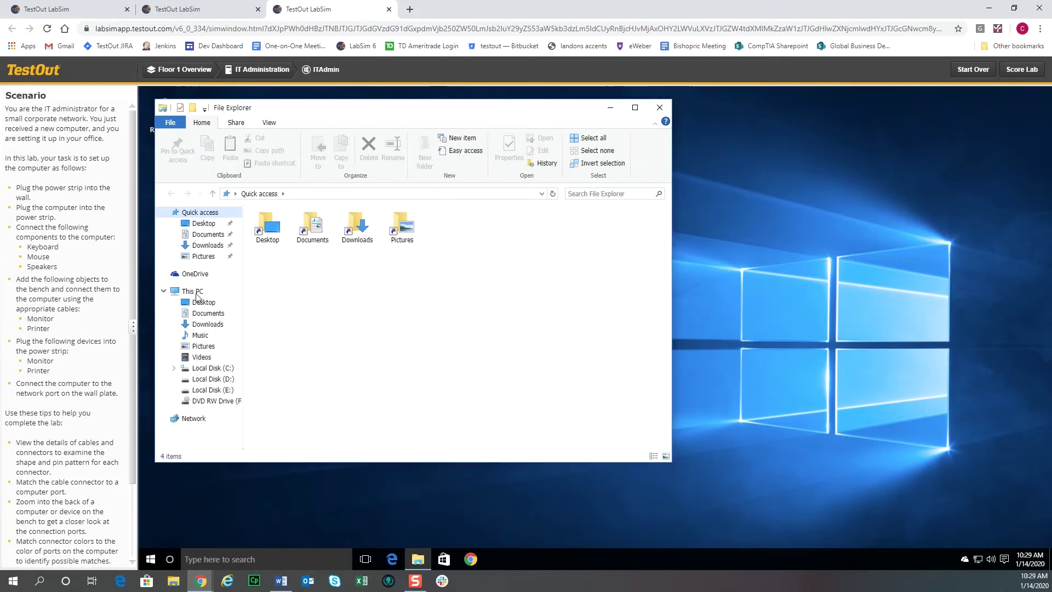
{"action": "left_click", "coordinate": [196, 291]}
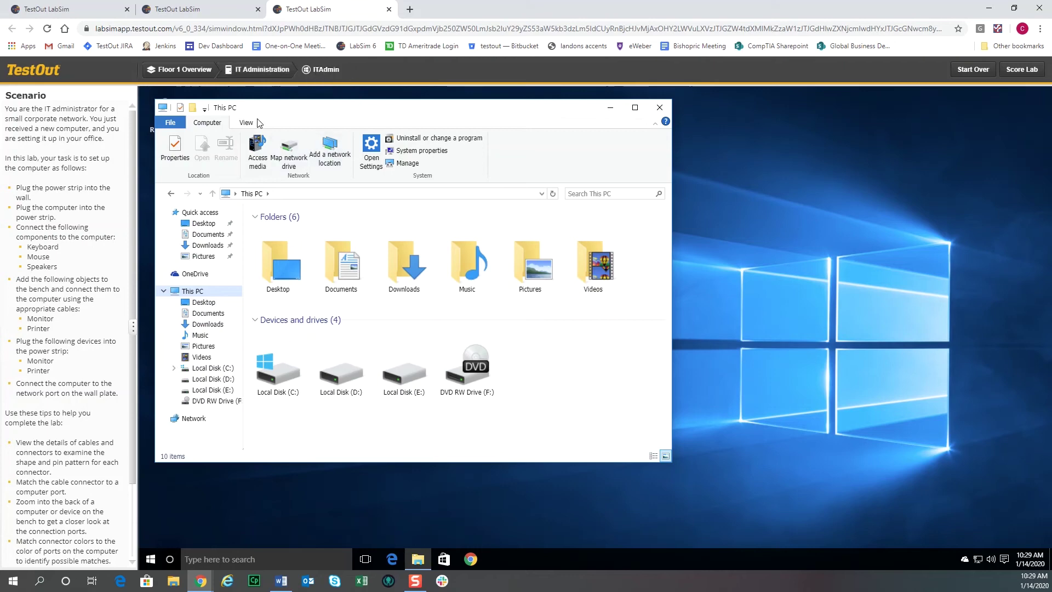
{"action": "left_click", "coordinate": [255, 69]}
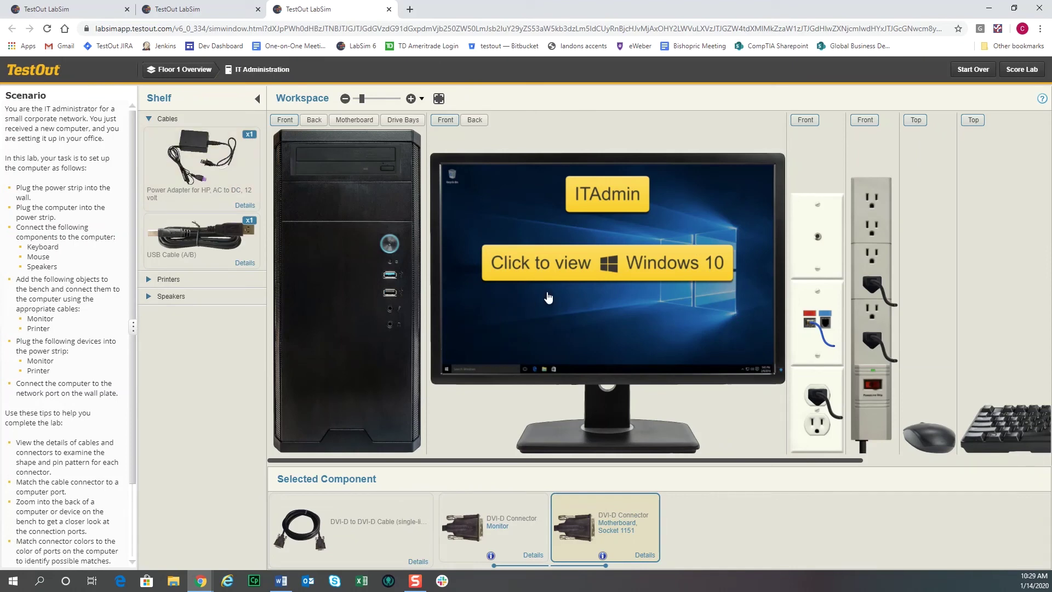
Visit Office 1's hardware bench and Office1's desktop via Floor 1 Overview, then return to IT Administration
{"action": "left_click", "coordinate": [185, 70]}
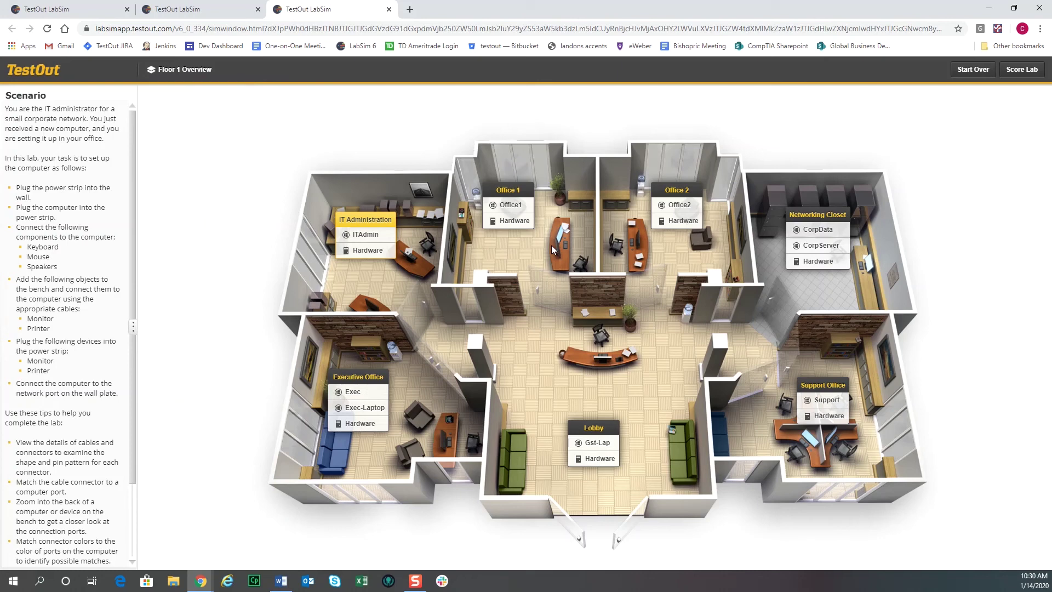
{"action": "left_click", "coordinate": [507, 223]}
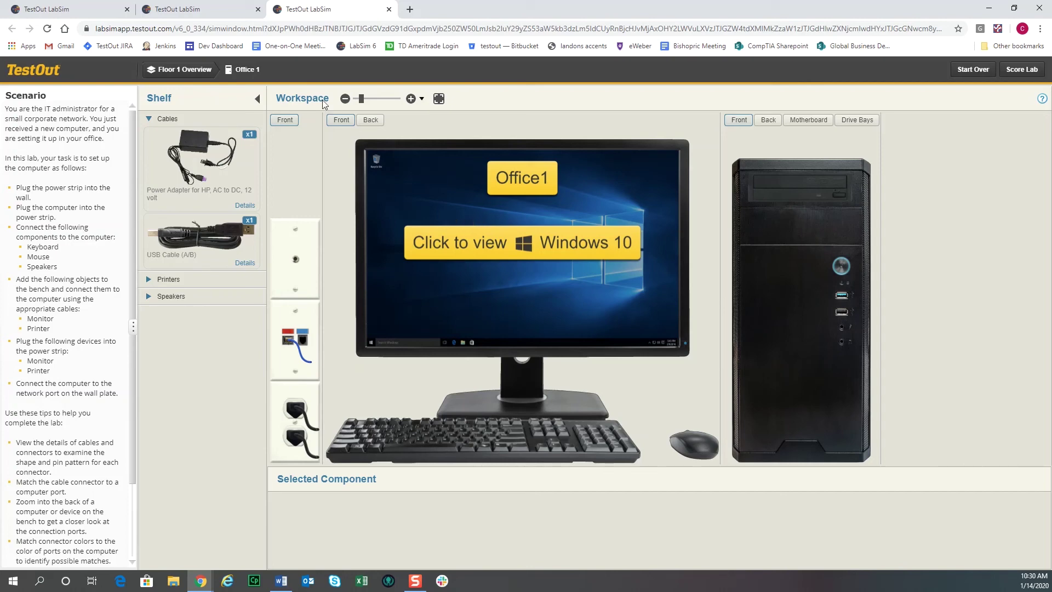
{"action": "left_click", "coordinate": [183, 69]}
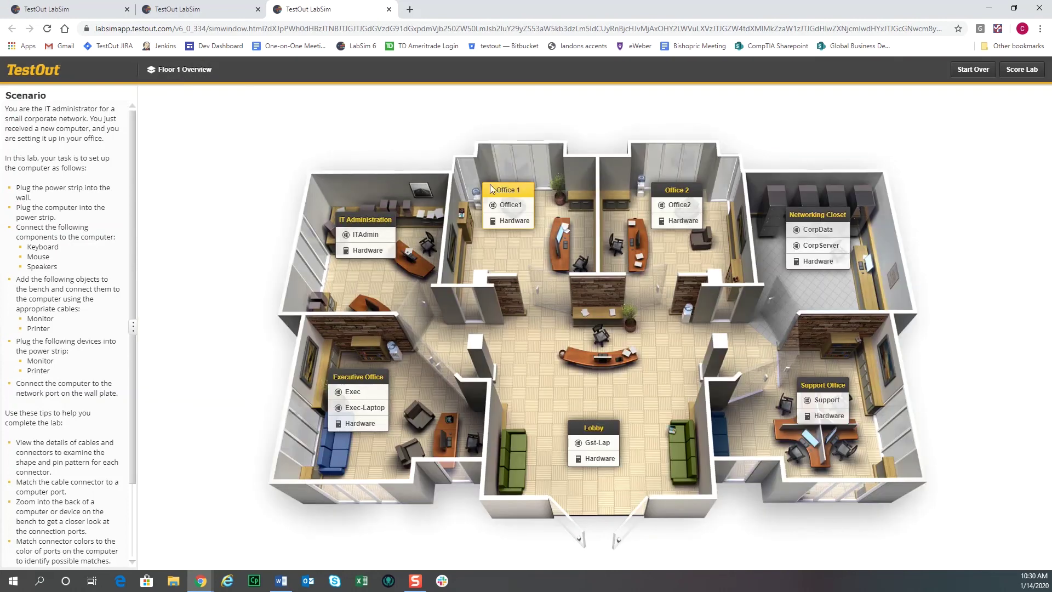
{"action": "left_click", "coordinate": [510, 206]}
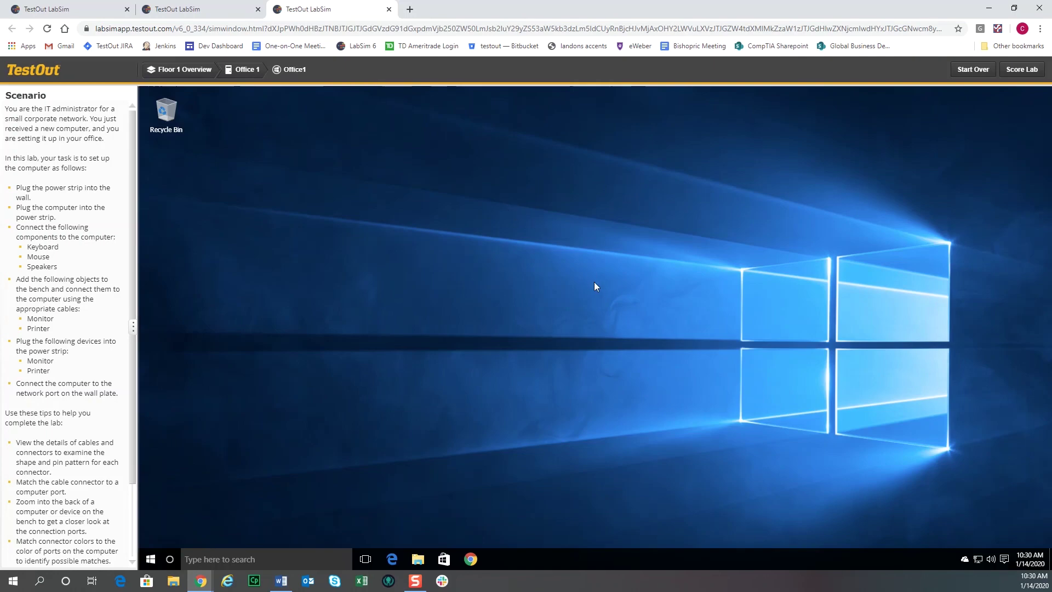
{"action": "left_click", "coordinate": [182, 70]}
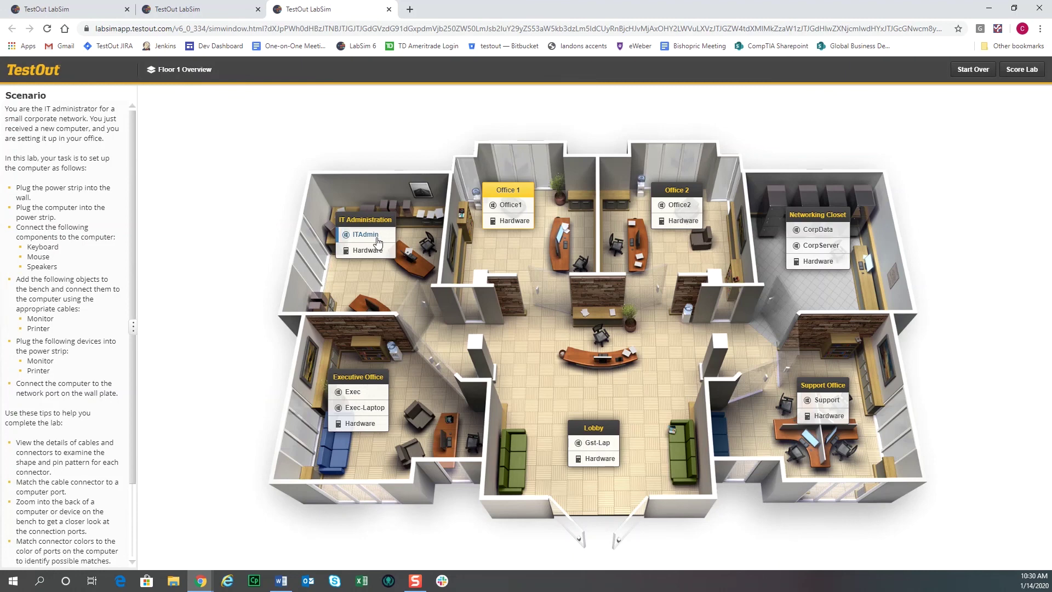
{"action": "left_click", "coordinate": [367, 252]}
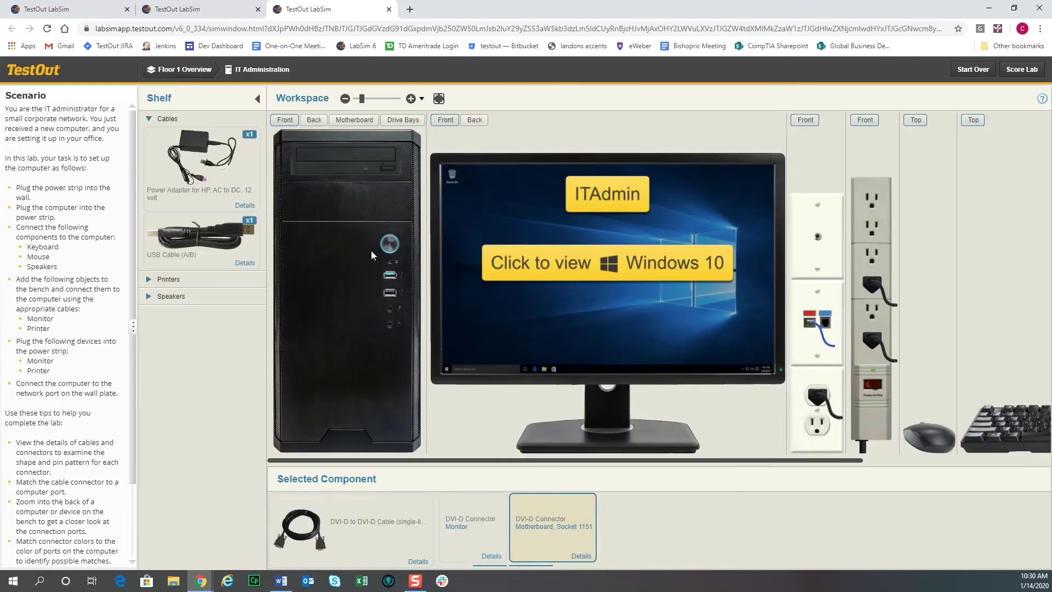